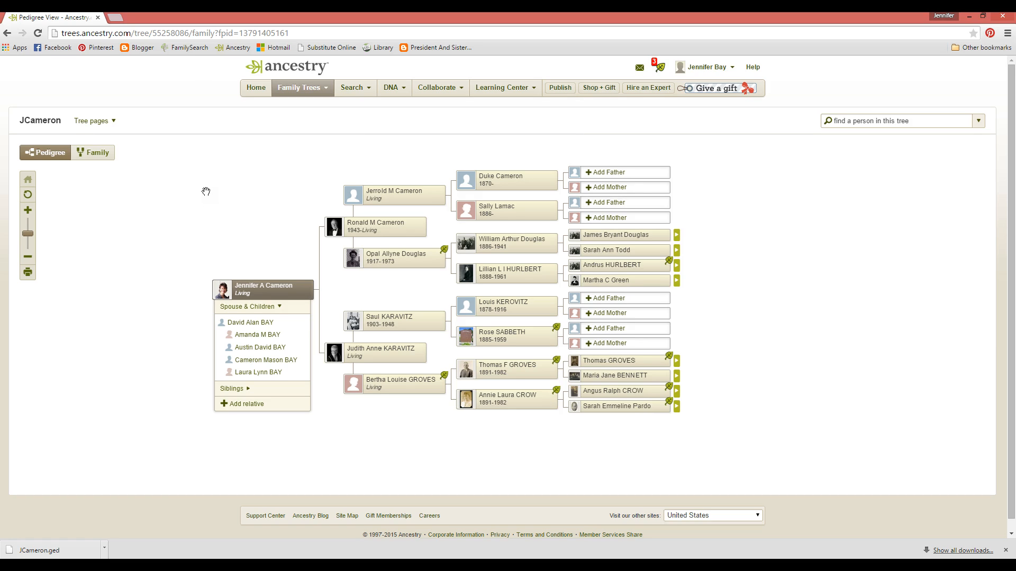
# Step: Export the JCameron tree from its Tree Settings and download the tree's GEDCOM file
pyautogui.click(86, 121)
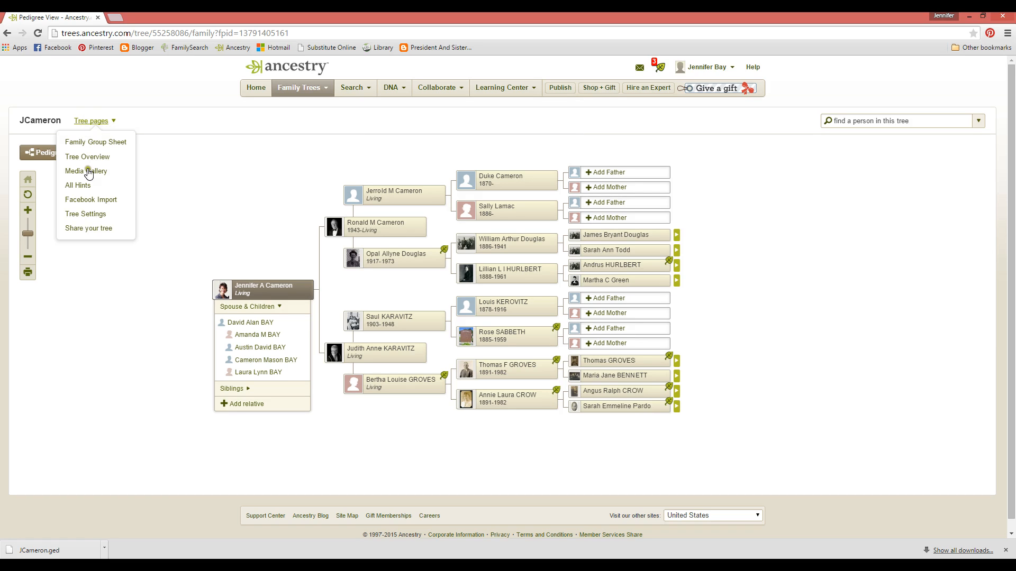
pyautogui.click(84, 214)
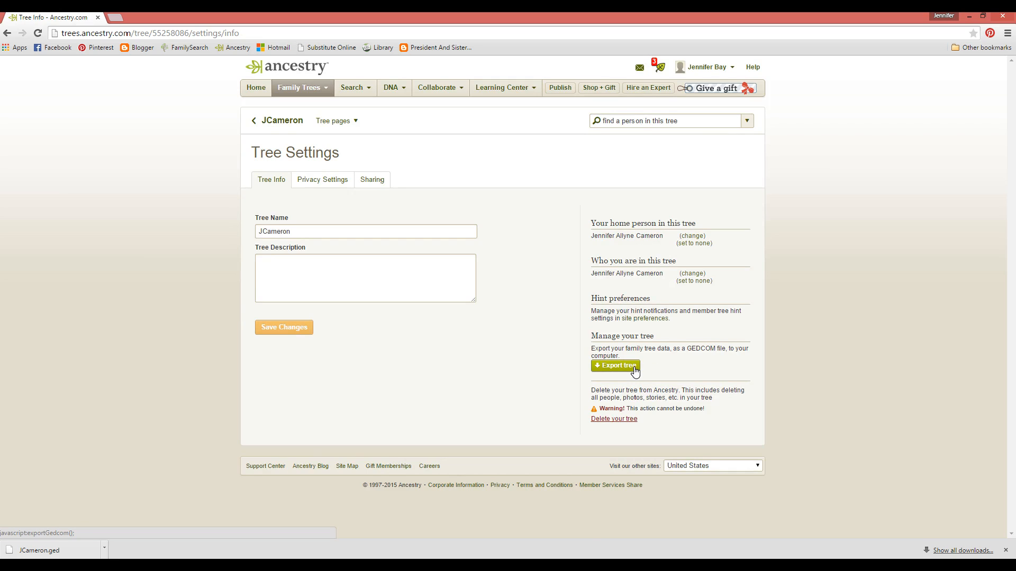
pyautogui.click(630, 366)
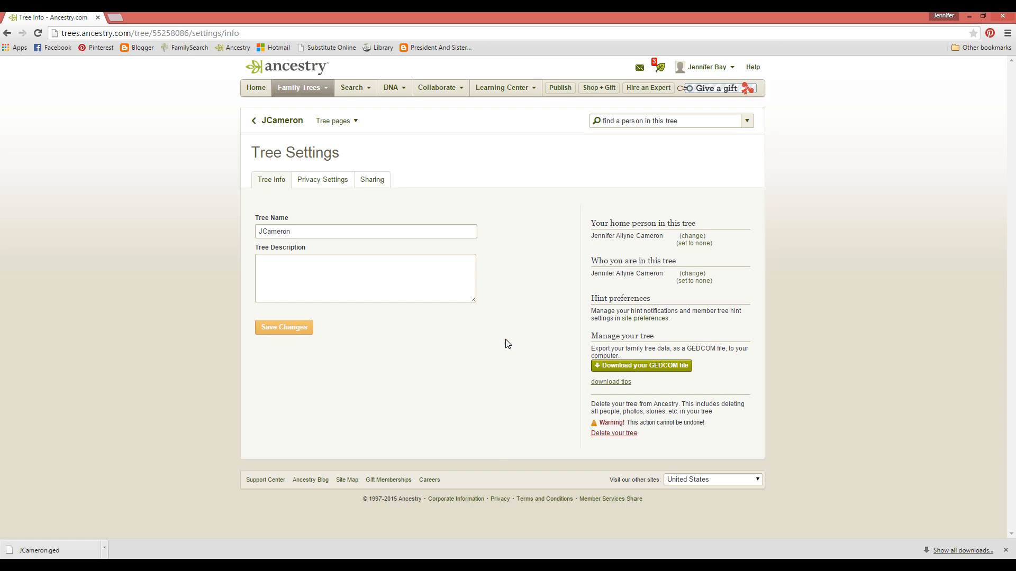
pyautogui.click(608, 368)
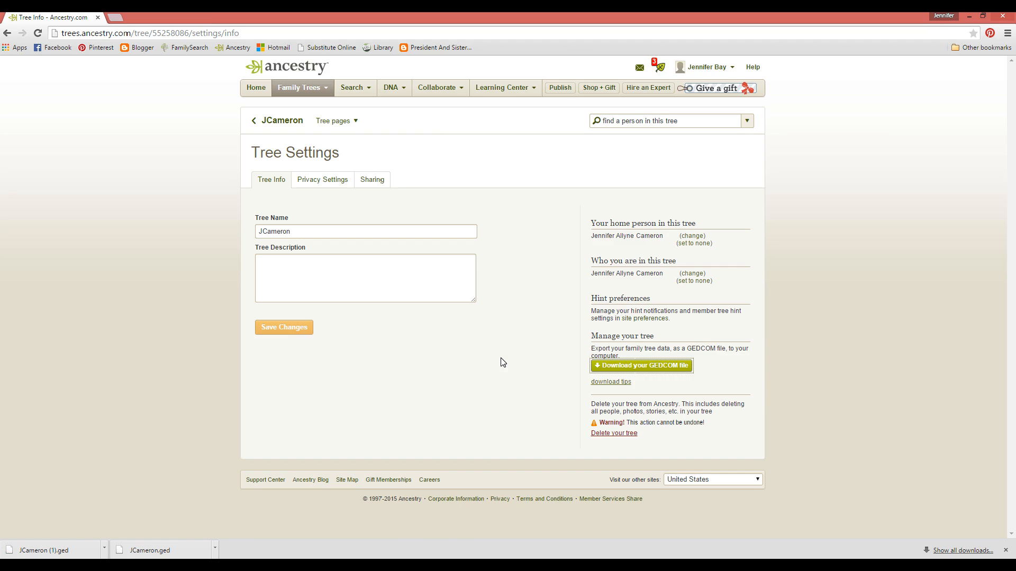
pyautogui.click(105, 549)
pyautogui.click(113, 515)
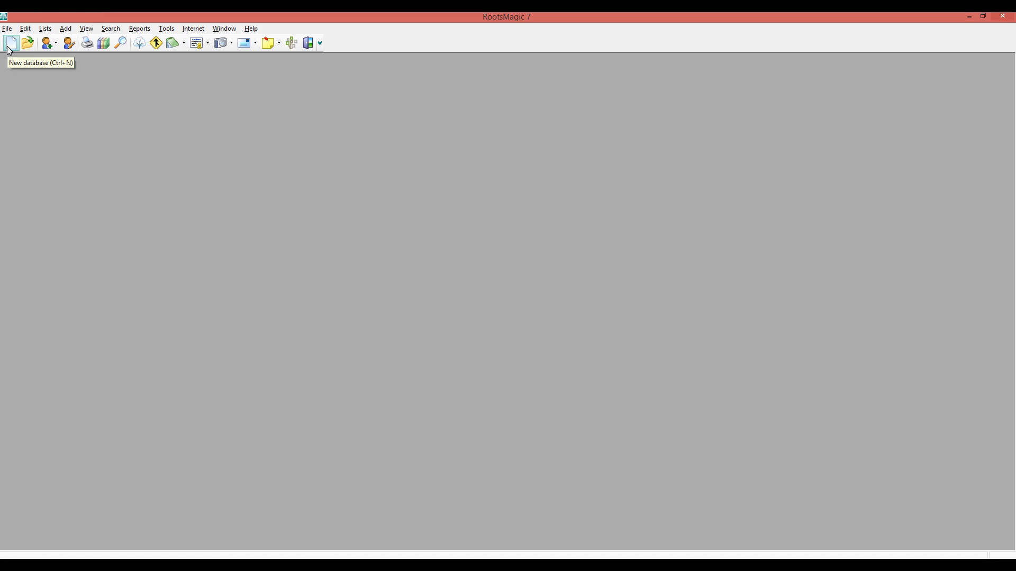
# Step: Switch to RootsMagic and import the GEDCOM file JCameron (1).ged from the Downloads folder as another program's GEDCOM
pyautogui.click(7, 30)
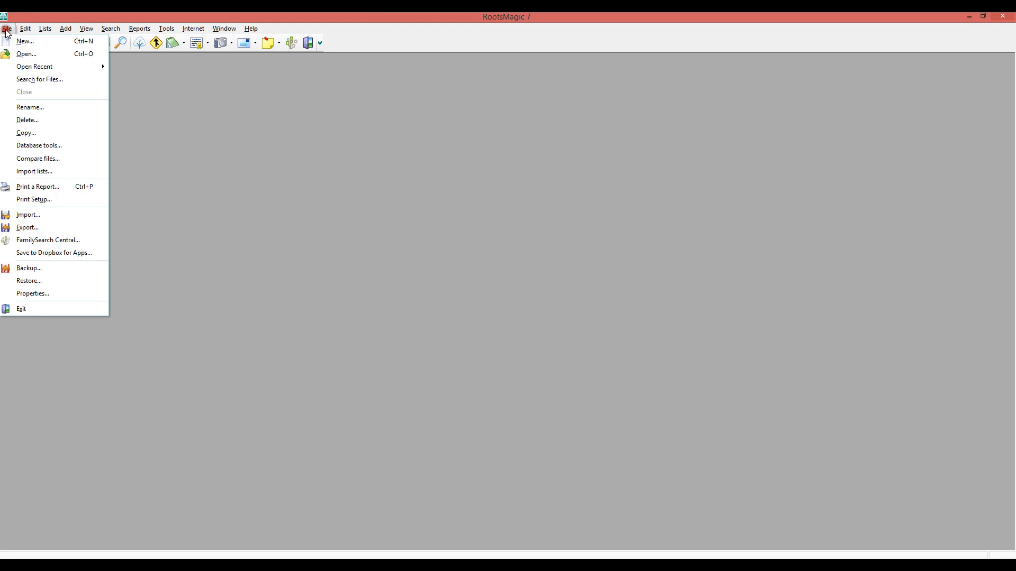
pyautogui.click(30, 214)
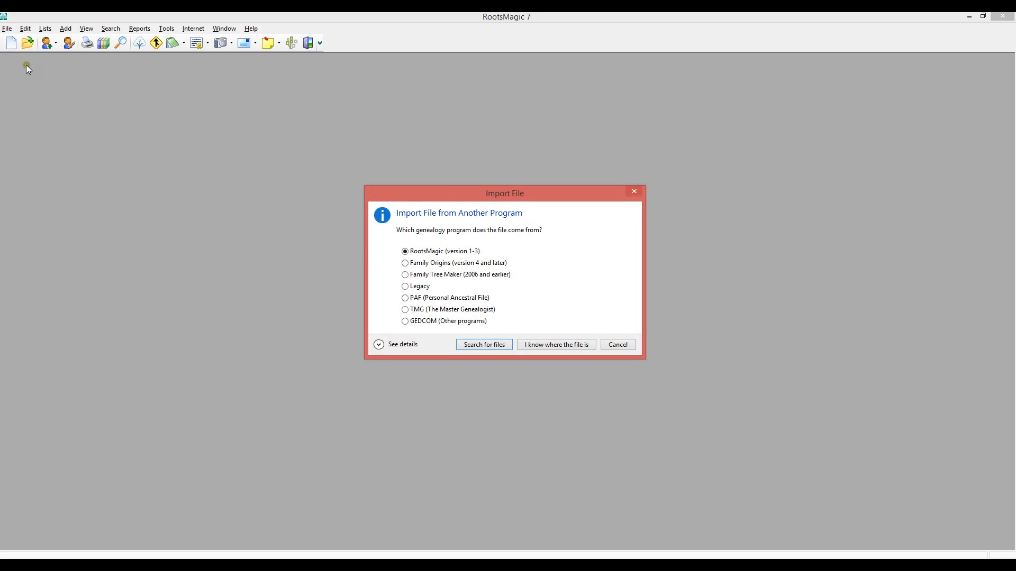
pyautogui.click(403, 211)
pyautogui.click(387, 274)
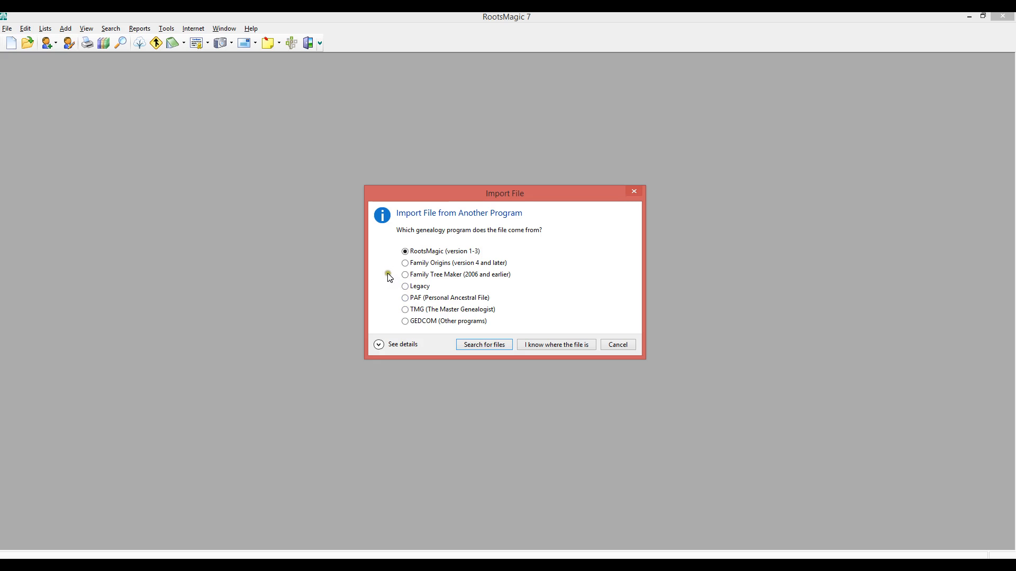
pyautogui.click(405, 322)
pyautogui.click(551, 343)
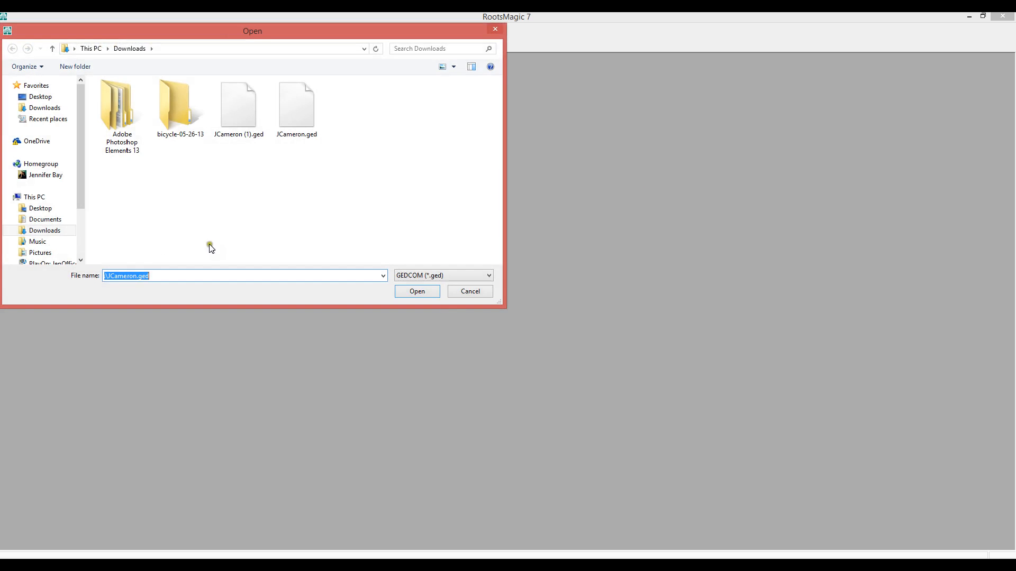
pyautogui.click(235, 114)
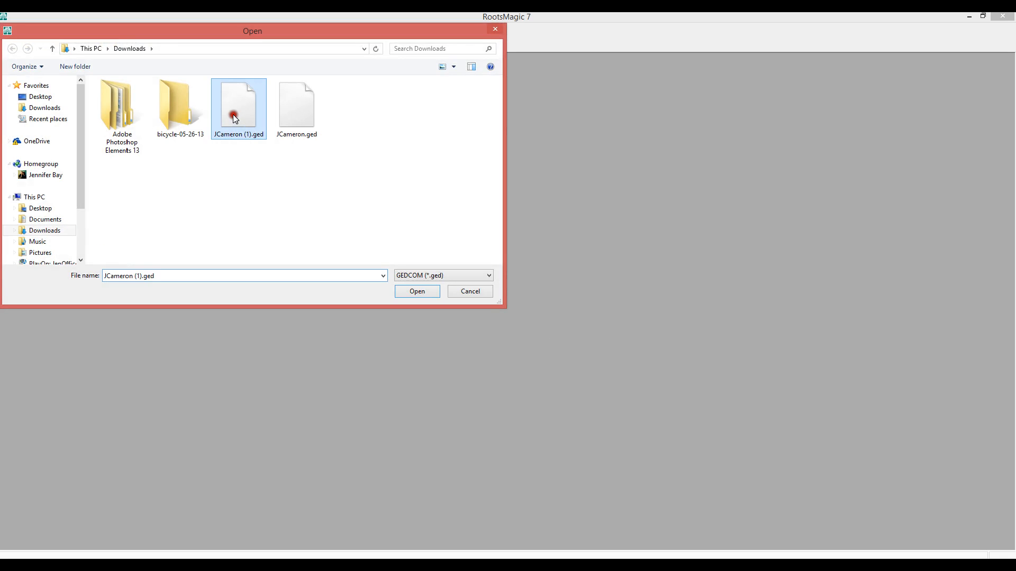
pyautogui.click(416, 293)
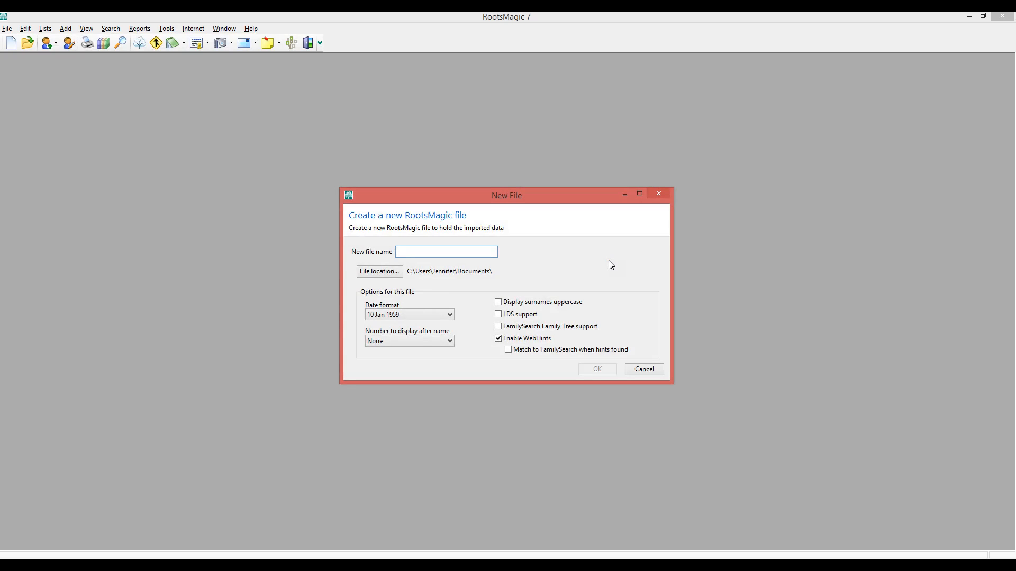
# Step: Name the new RootsMagic file Tutorial and set the number displayed after names to Record number
pyautogui.write('Tutorial')
pyautogui.click(652, 267)
pyautogui.click(411, 317)
pyautogui.click(411, 317)
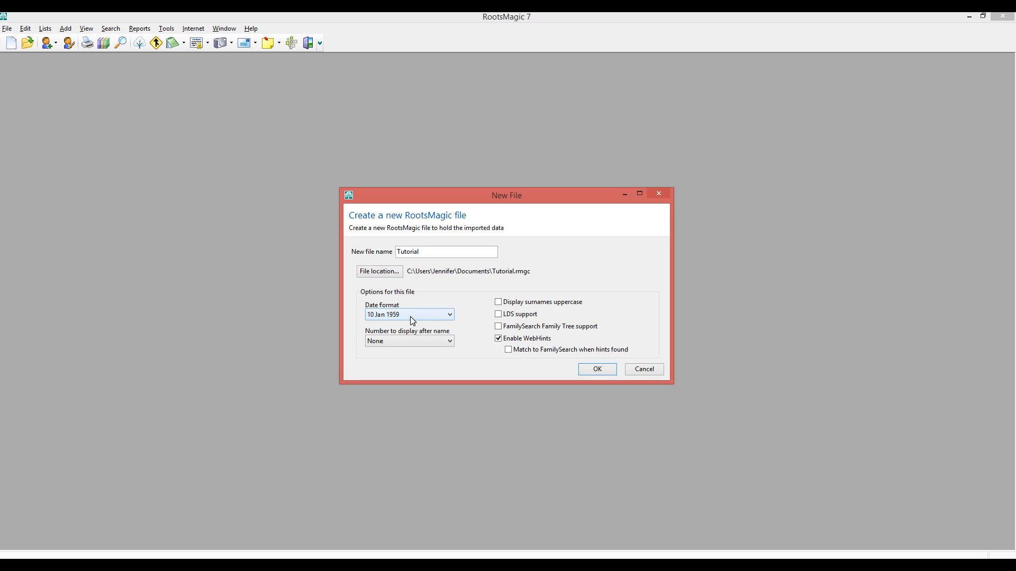
pyautogui.click(410, 342)
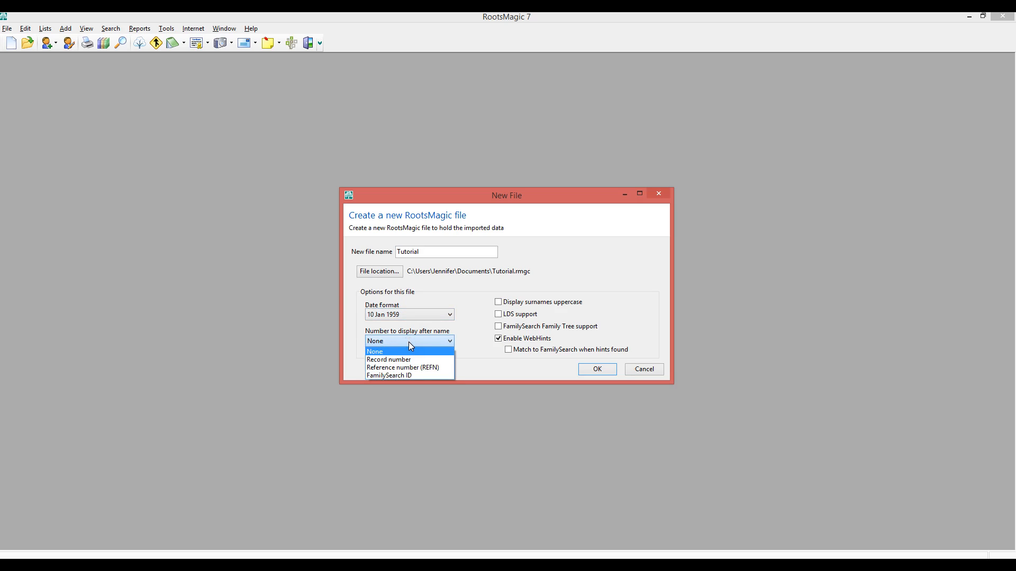
pyautogui.click(405, 360)
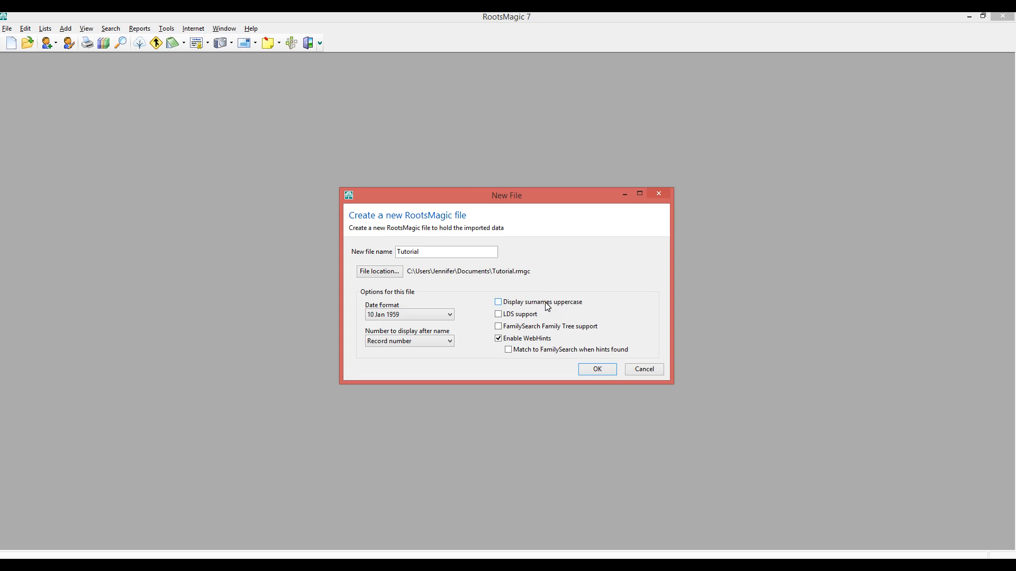
# Step: Toggle the LDS support, FamilySearch Family Tree support and Enable WebHints options, then create the file
pyautogui.click(498, 315)
pyautogui.click(498, 327)
pyautogui.click(498, 339)
pyautogui.click(593, 370)
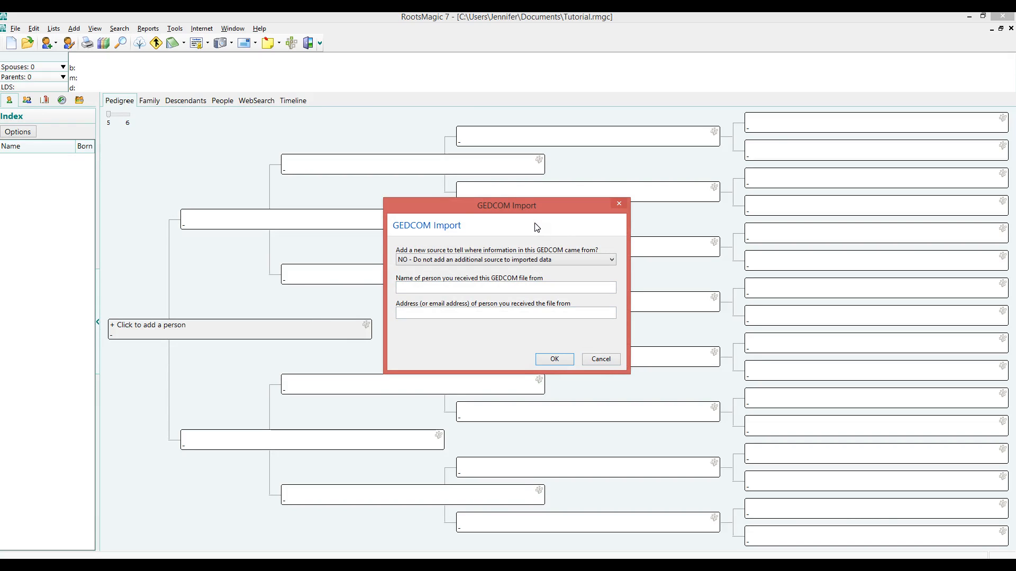
# Step: Finish the GEDCOM import without adding an extra source to the imported data
pyautogui.click(527, 260)
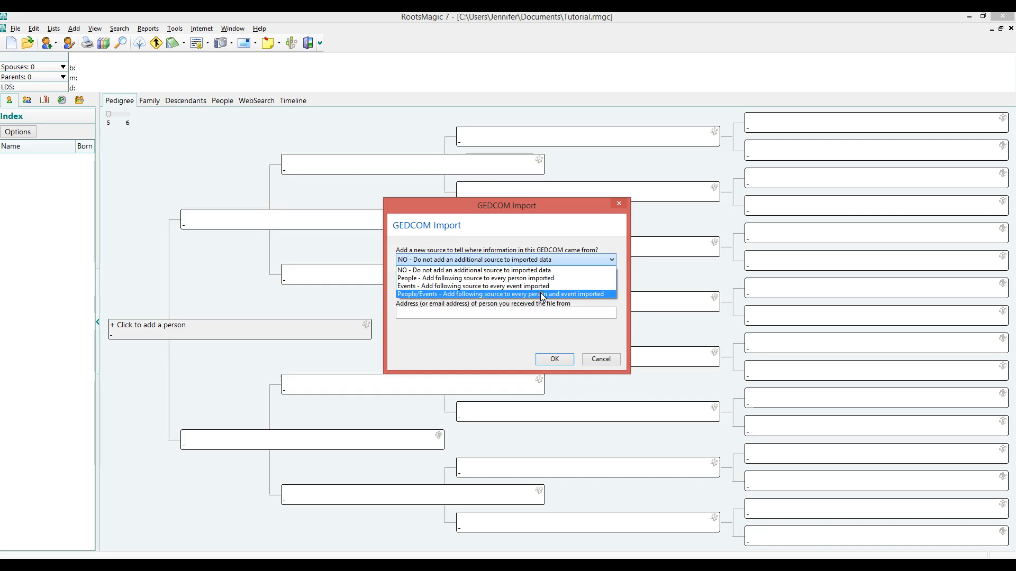
pyautogui.click(504, 326)
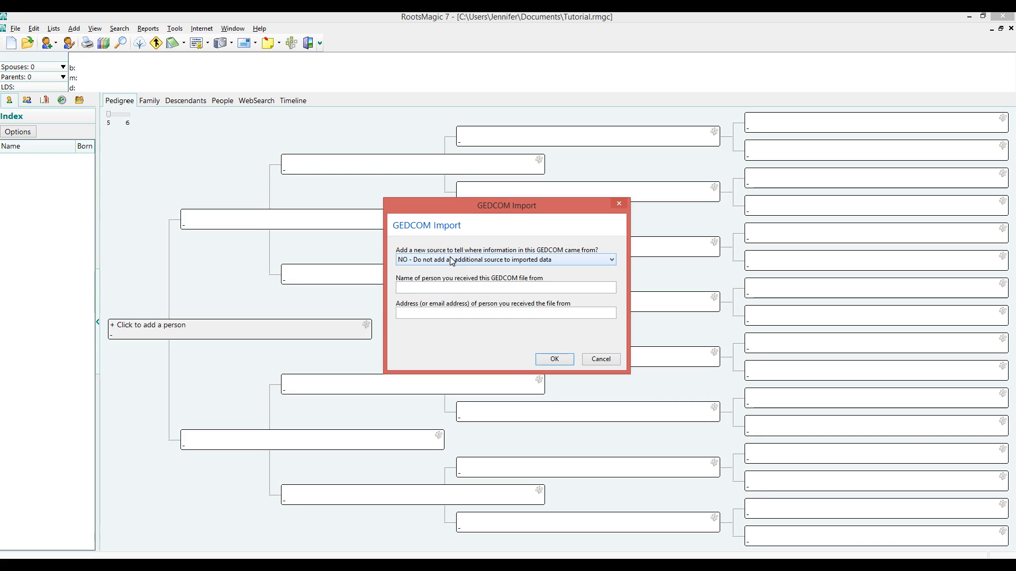
pyautogui.click(545, 359)
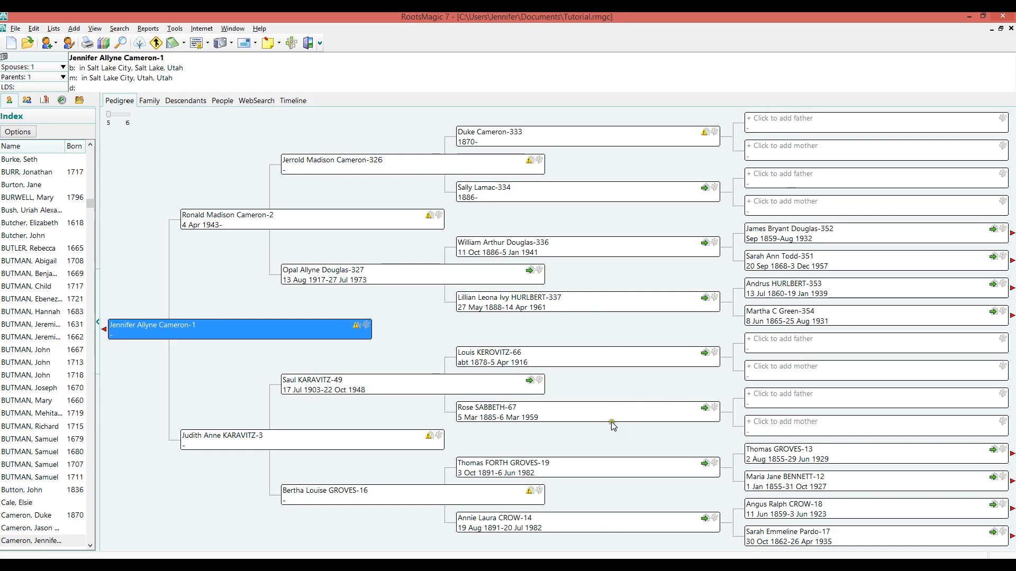
pyautogui.doubleClick(516, 467)
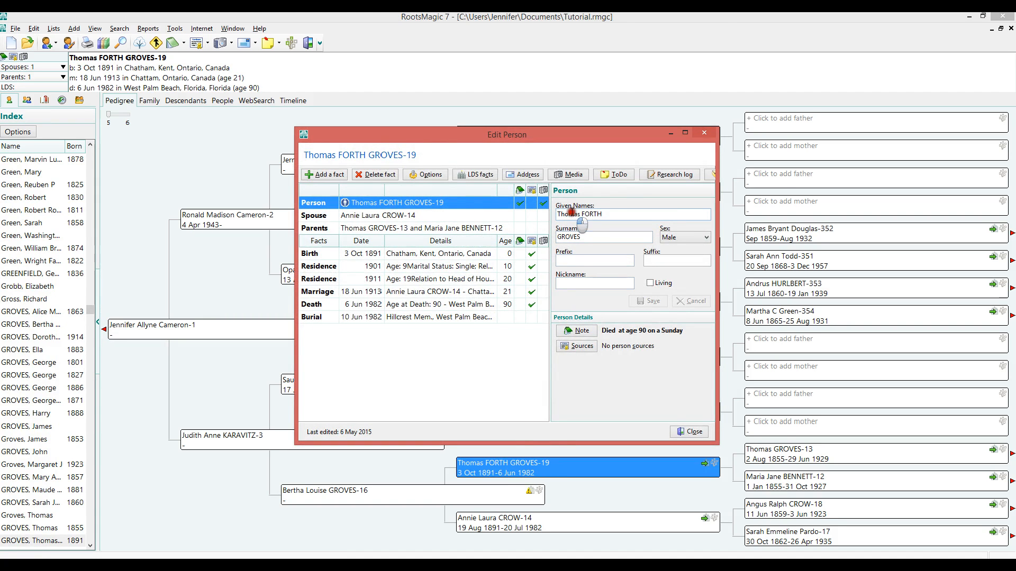
pyautogui.click(563, 173)
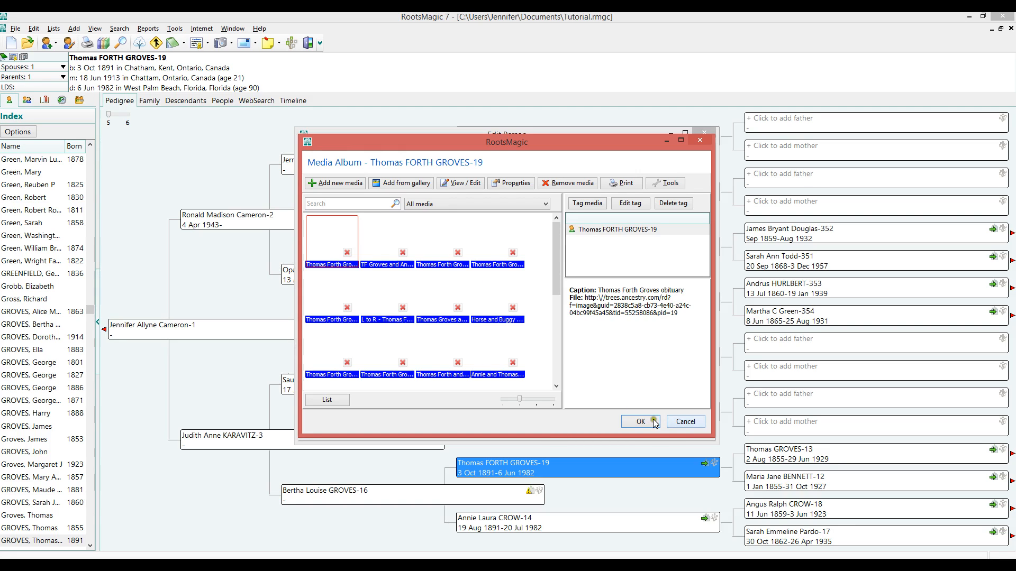
pyautogui.click(685, 422)
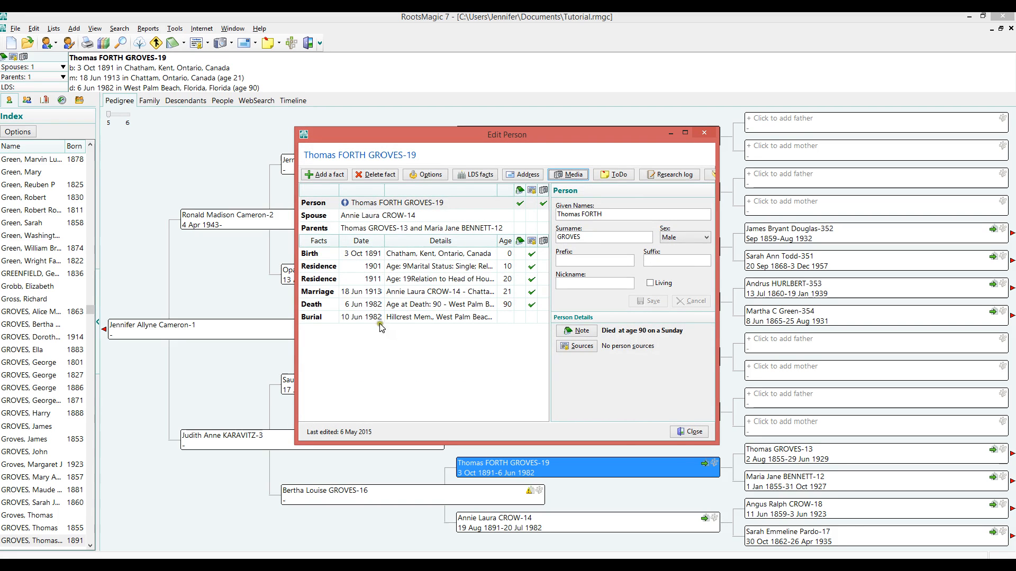
# Step: Review the source citations attached to his 1901 and 1911 Residence facts
pyautogui.click(313, 267)
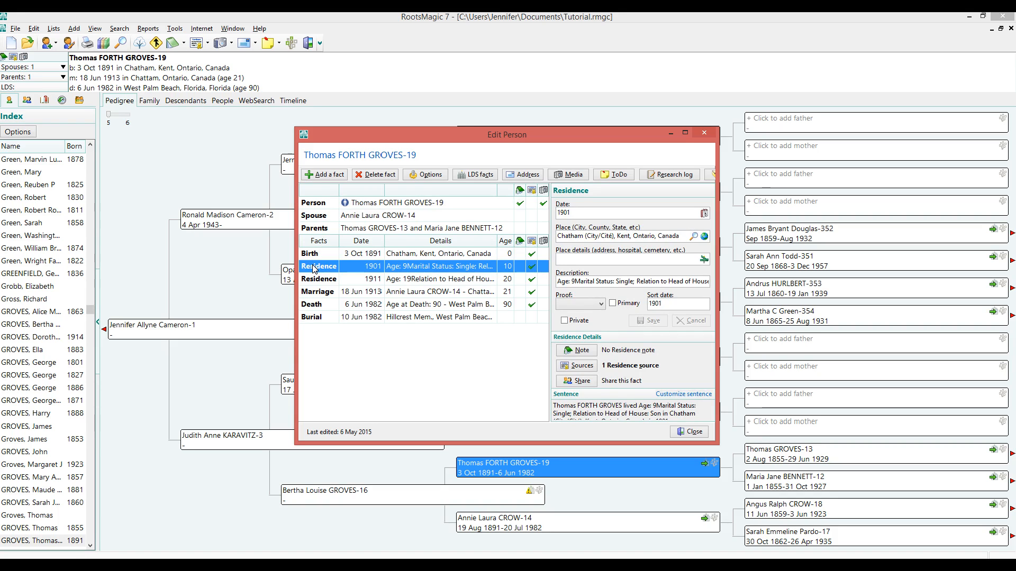
pyautogui.click(583, 366)
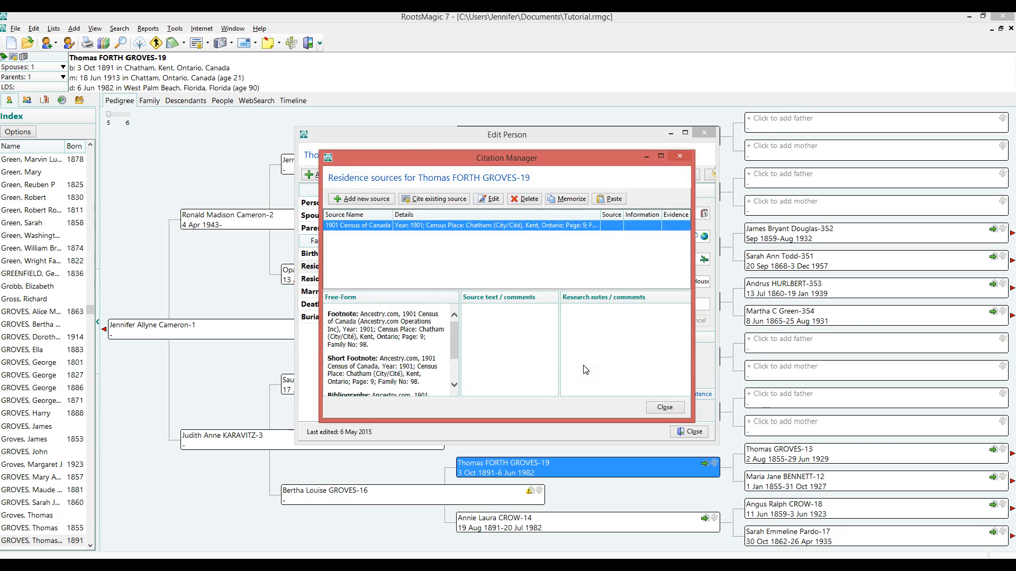
pyautogui.moveTo(454, 326)
pyautogui.mouseDown()
pyautogui.moveTo(457, 353)
pyautogui.moveTo(454, 324)
pyautogui.mouseUp()
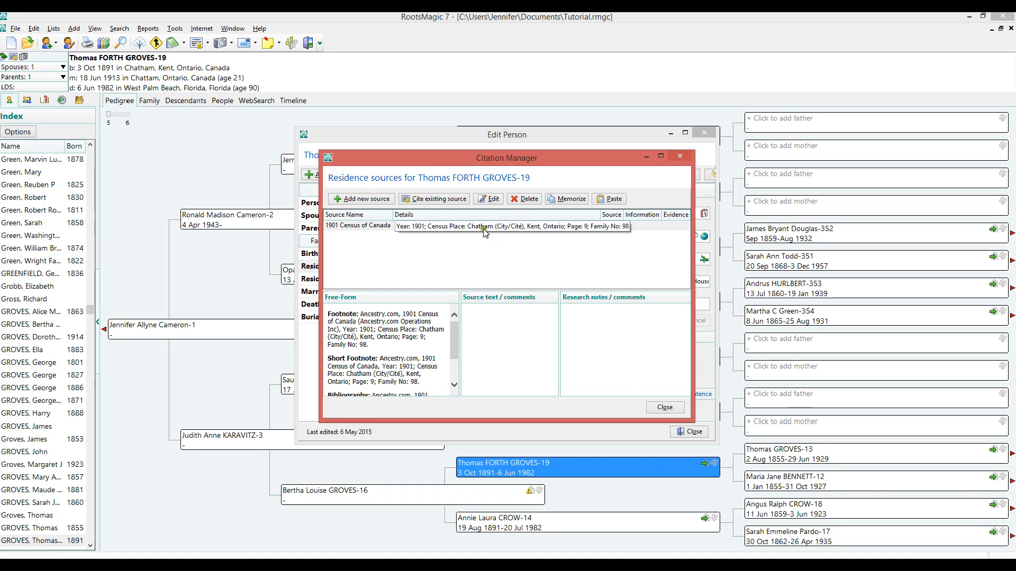
pyautogui.click(661, 407)
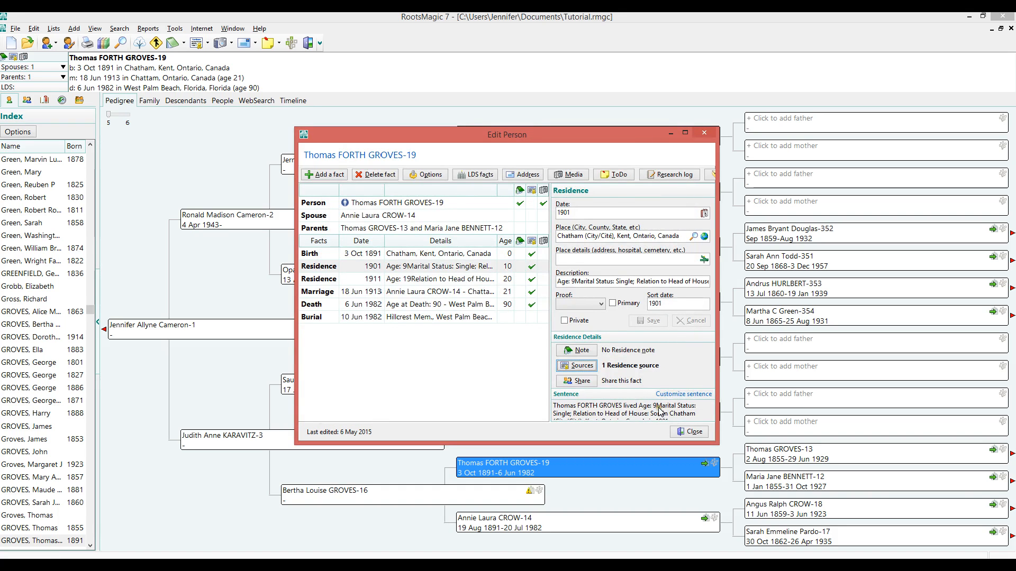
pyautogui.click(328, 280)
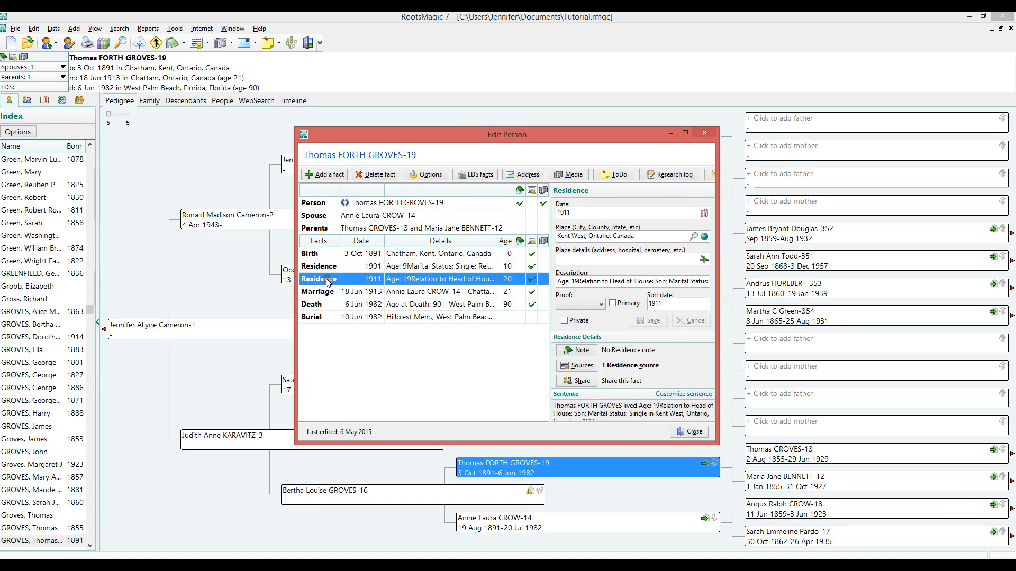
pyautogui.click(584, 370)
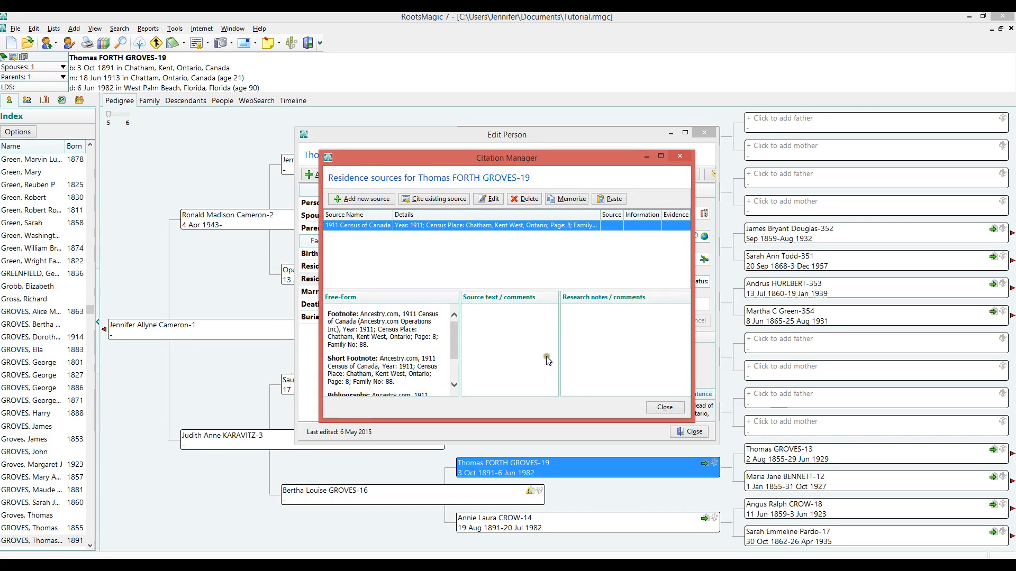
pyautogui.click(668, 408)
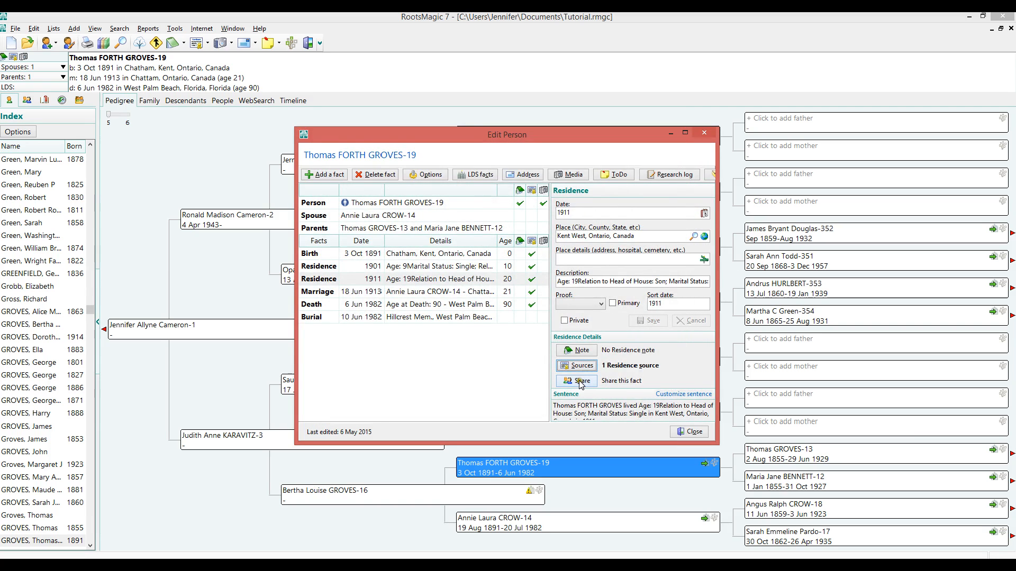
# Step: Review the source citation for his Marriage fact and close the person's edit window
pyautogui.click(320, 298)
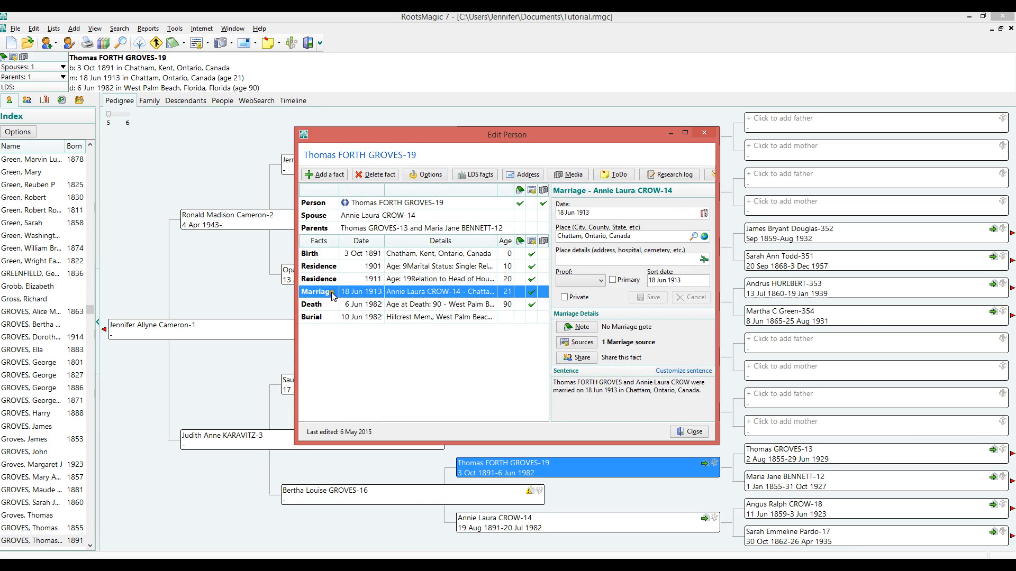
pyautogui.click(574, 343)
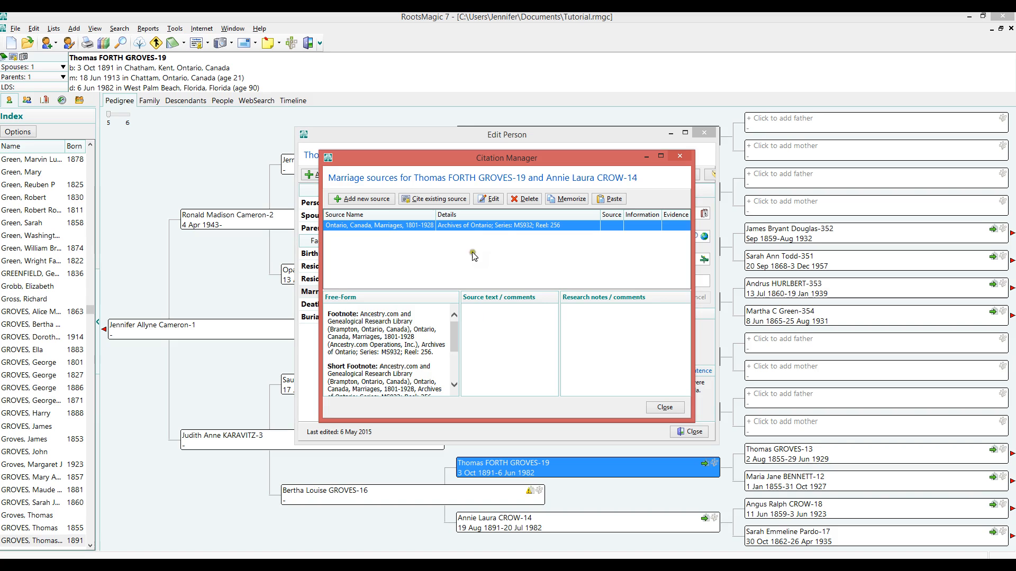
pyautogui.click(665, 408)
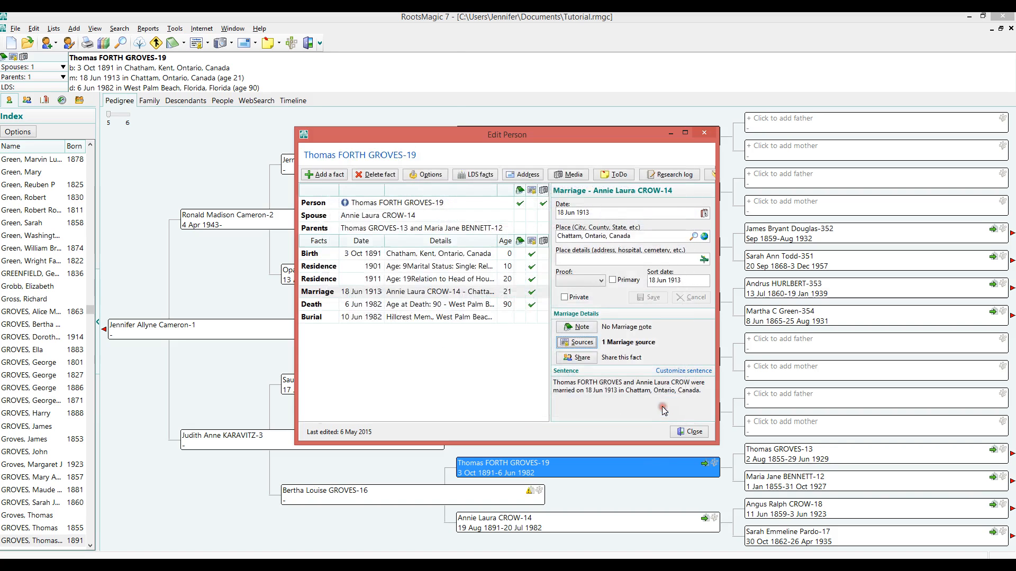
pyautogui.click(689, 433)
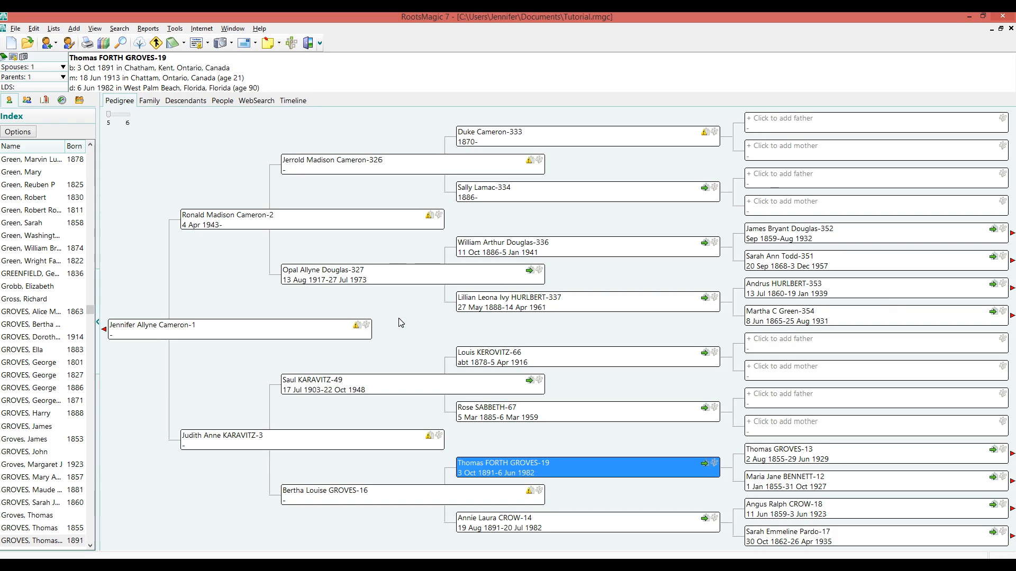
pyautogui.click(424, 311)
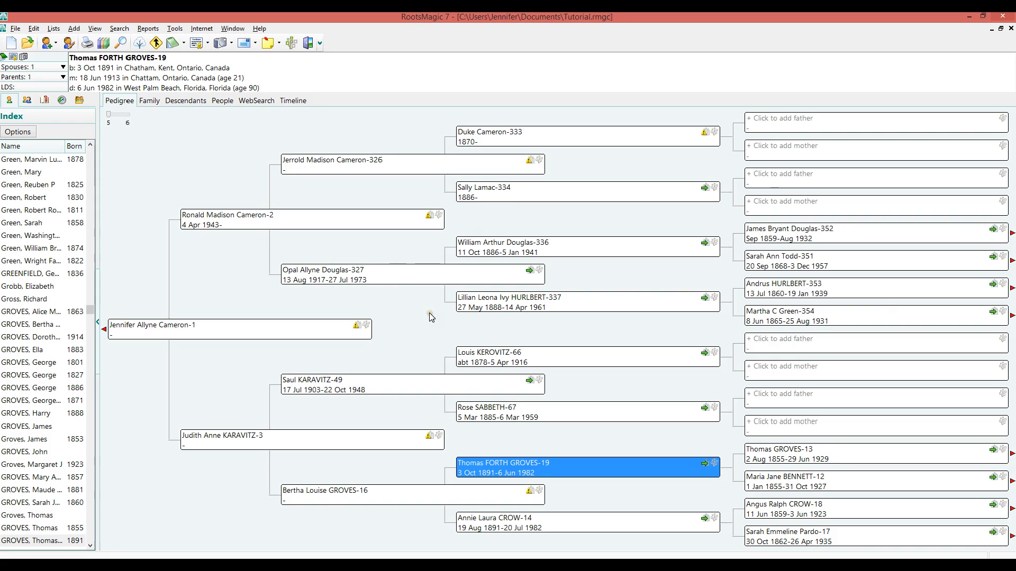